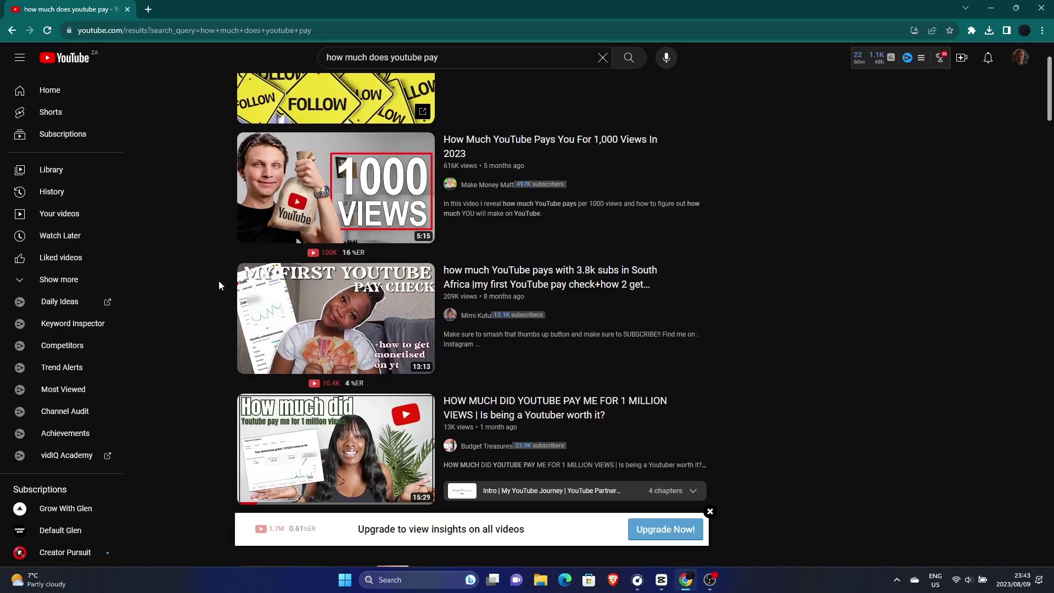
{"action": "scroll", "coordinate": [219, 285], "scroll_direction": "down", "scroll_amount": 2}
{"action": "scroll", "coordinate": [219, 285], "scroll_direction": "down", "scroll_amount": 1}
{"action": "scroll", "coordinate": [220, 285], "scroll_direction": "down", "scroll_amount": 1}
{"action": "scroll", "coordinate": [219, 285], "scroll_direction": "down", "scroll_amount": 1}
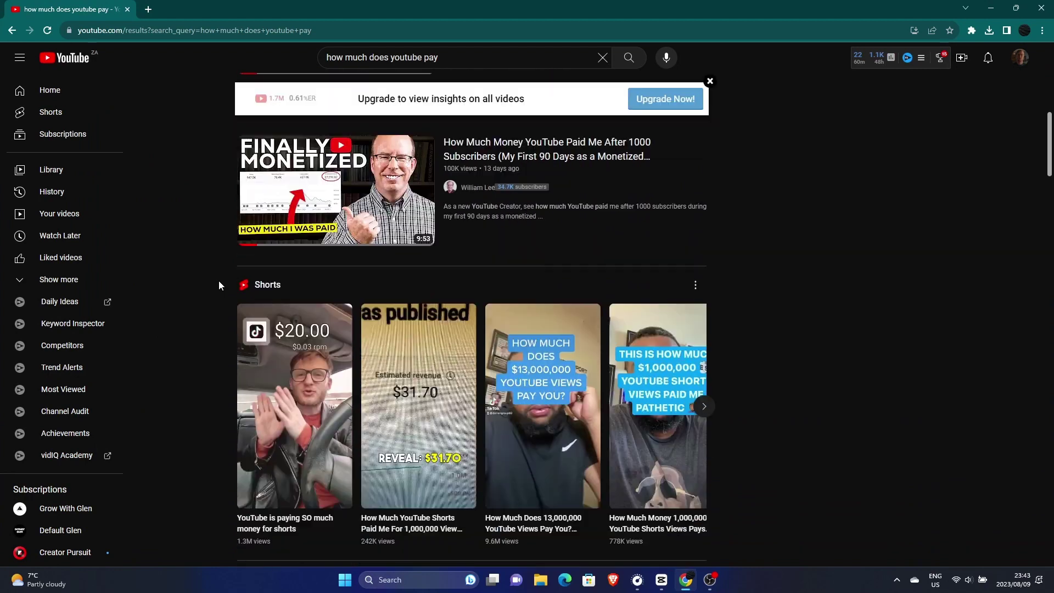
{"action": "scroll", "coordinate": [219, 285], "scroll_direction": "down", "scroll_amount": 2}
{"action": "scroll", "coordinate": [219, 285], "scroll_direction": "down", "scroll_amount": 2}
{"action": "scroll", "coordinate": [219, 285], "scroll_direction": "down", "scroll_amount": 1}
{"action": "scroll", "coordinate": [219, 285], "scroll_direction": "down", "scroll_amount": 2}
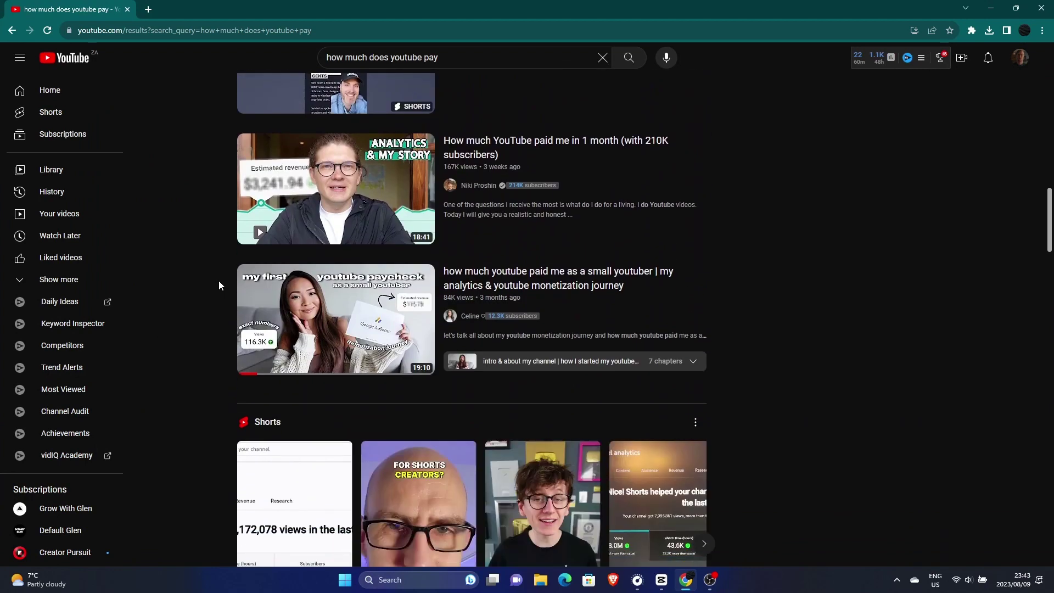
{"action": "scroll", "coordinate": [218, 285], "scroll_direction": "down", "scroll_amount": 3}
{"action": "scroll", "coordinate": [218, 286], "scroll_direction": "down", "scroll_amount": 2}
{"action": "scroll", "coordinate": [219, 285], "scroll_direction": "down", "scroll_amount": 1}
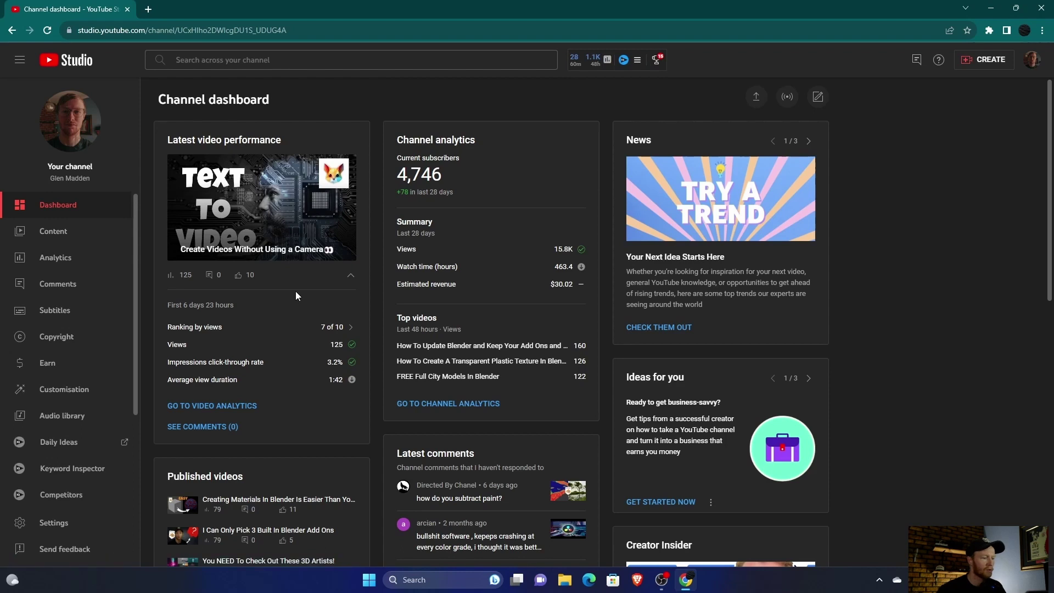
Open the Earn page from the left sidebar to see ways to earn and payment status.
{"action": "left_click", "coordinate": [55, 368]}
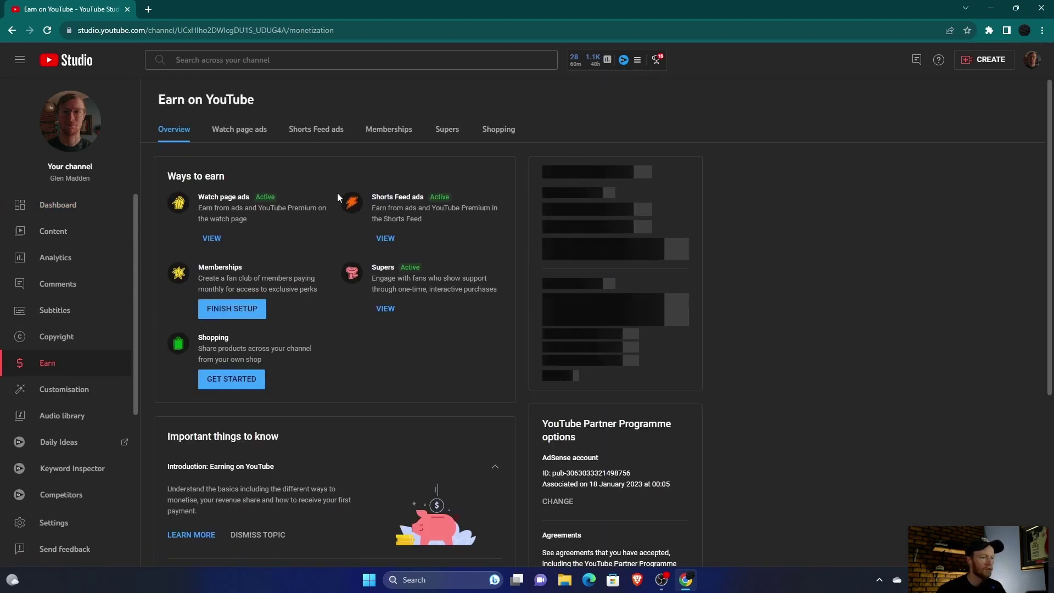
{"action": "scroll", "coordinate": [317, 286], "scroll_direction": "down", "scroll_amount": 3}
{"action": "scroll", "coordinate": [318, 286], "scroll_direction": "up", "scroll_amount": 3}
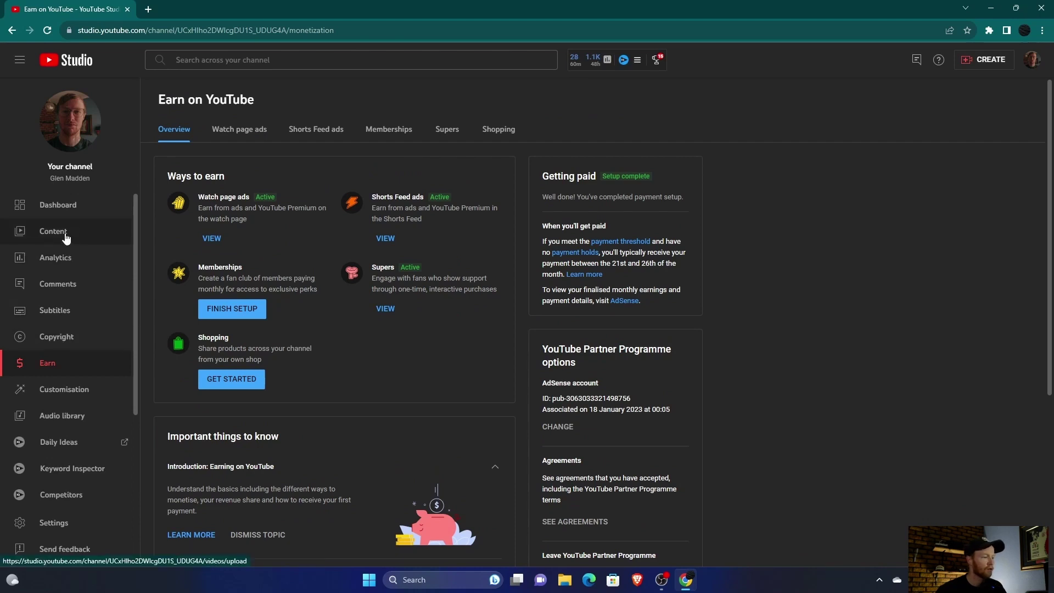
Show Lifetime channel analytics and chart the $269.22 estimated revenue.
{"action": "left_click", "coordinate": [61, 263]}
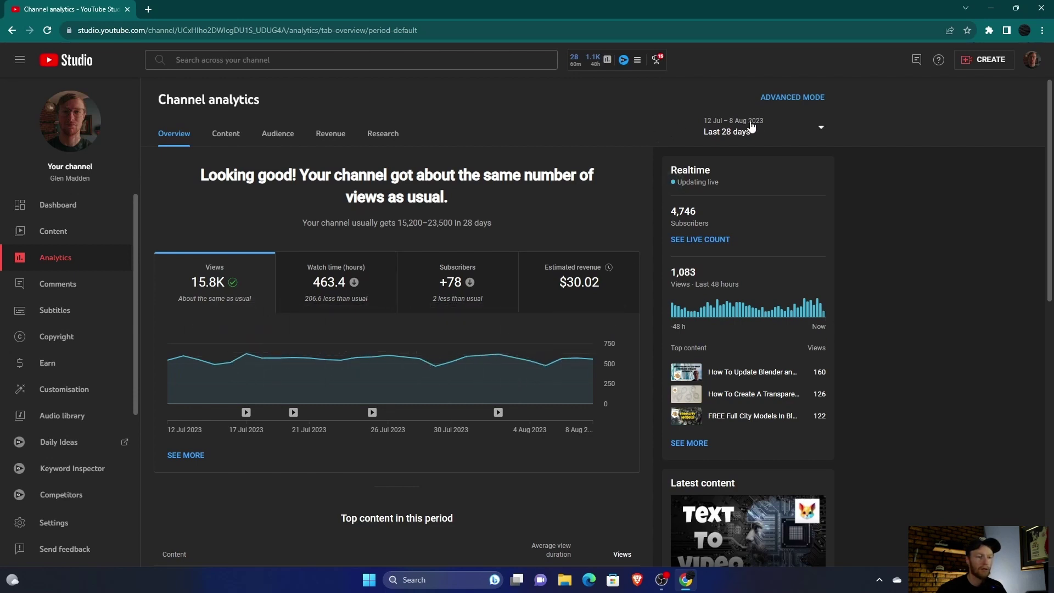
{"action": "left_click", "coordinate": [812, 131]}
{"action": "left_click", "coordinate": [732, 195]}
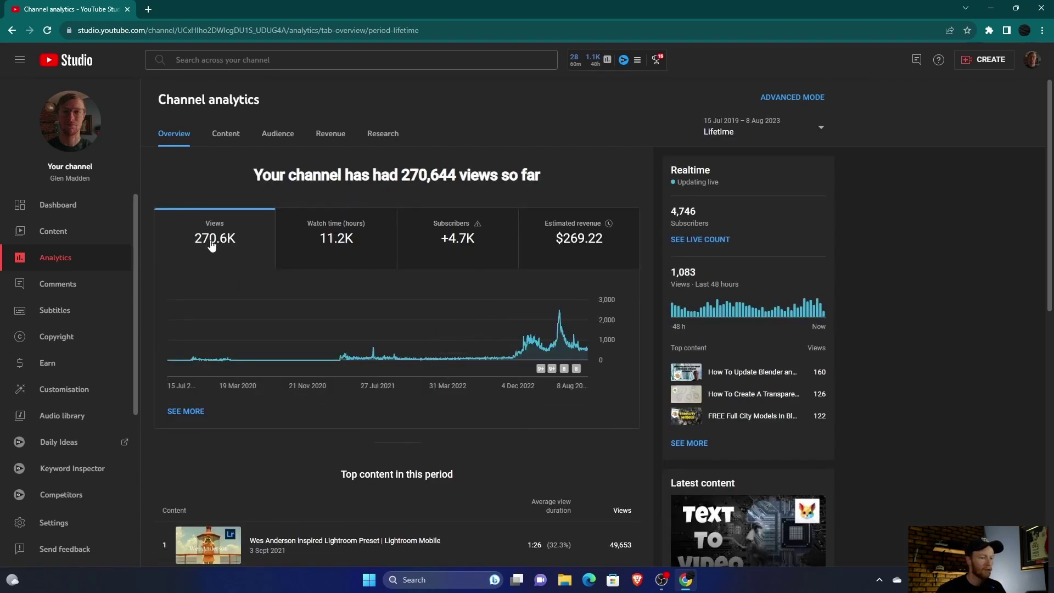
{"action": "left_click", "coordinate": [578, 245]}
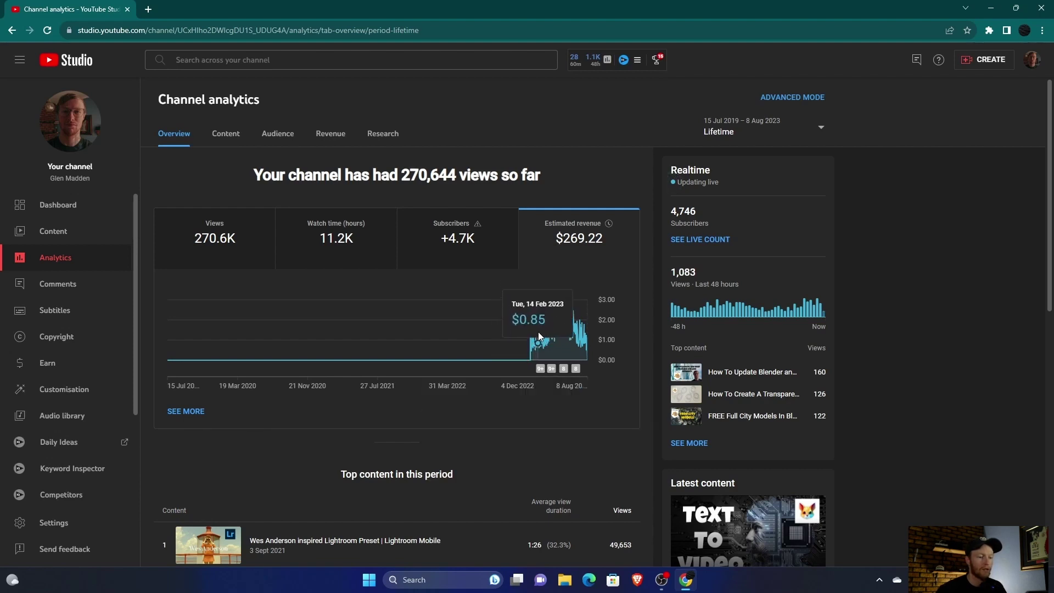
Limit analytics to the last 365 days, charting views and then estimated revenue.
{"action": "left_click", "coordinate": [737, 124]}
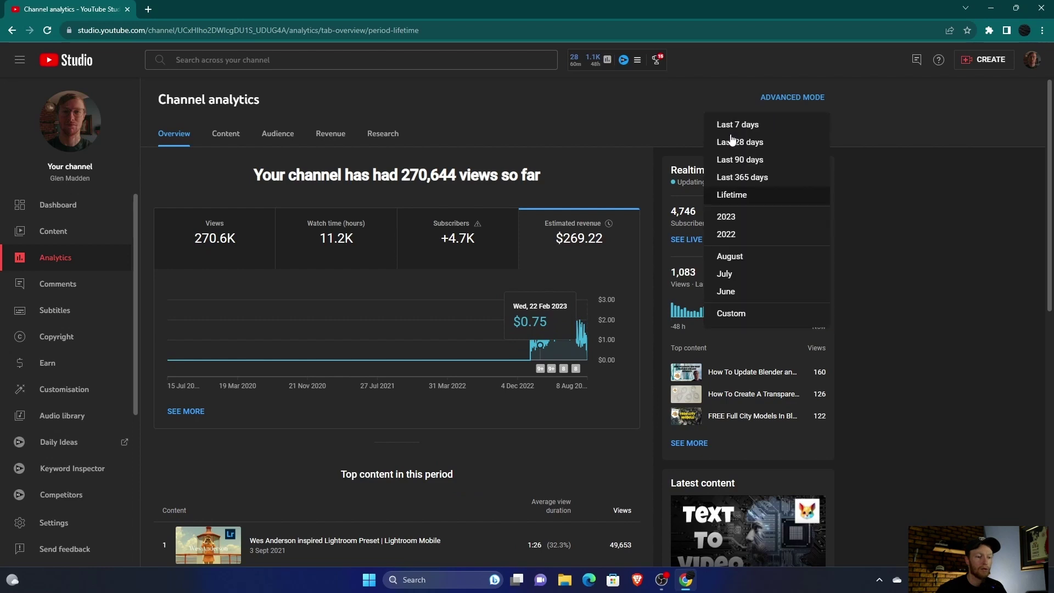
{"action": "left_click", "coordinate": [734, 177]}
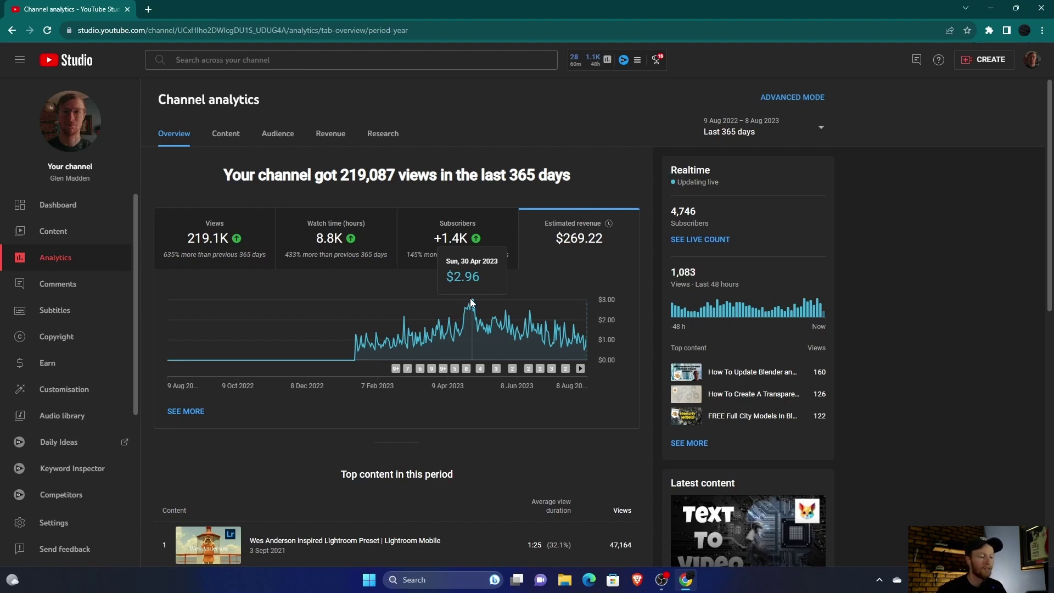
{"action": "left_click", "coordinate": [206, 235]}
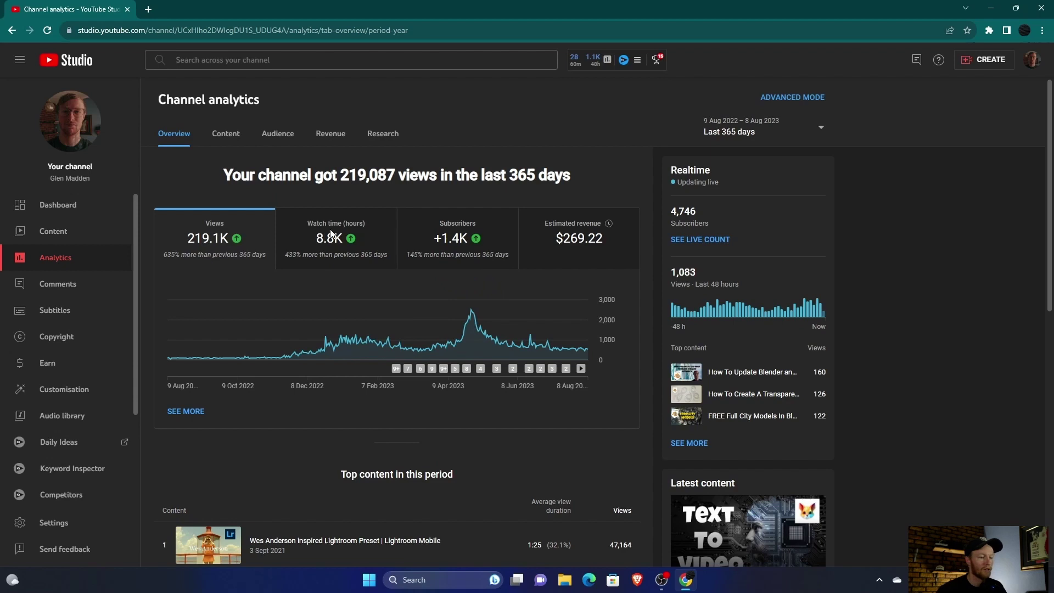
{"action": "left_click", "coordinate": [567, 252]}
Open the Revenue tab, close the revenue tip, and view the month-by-month earnings breakdown.
{"action": "left_click", "coordinate": [329, 134]}
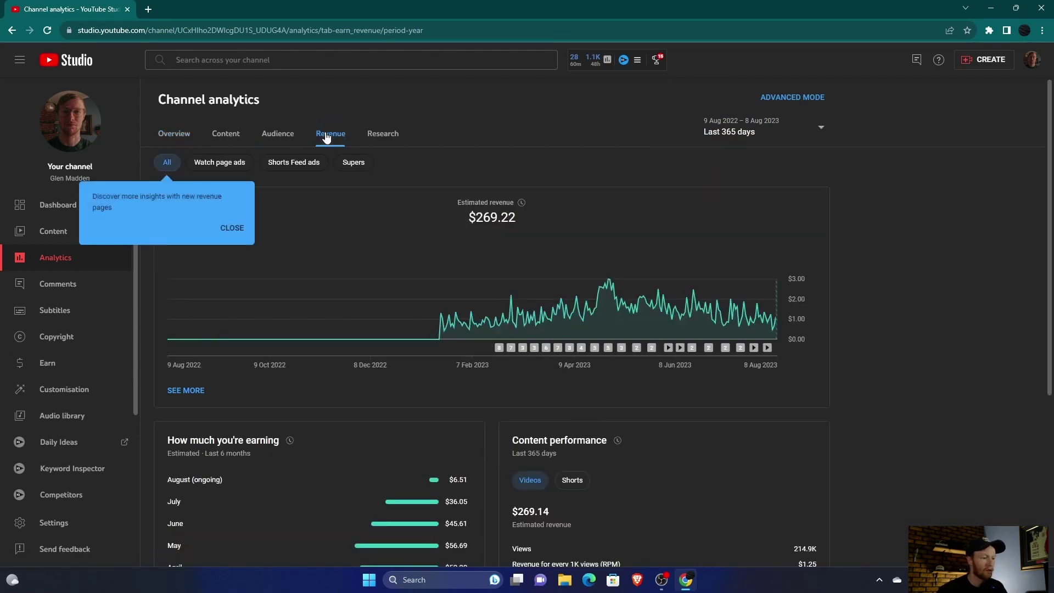
{"action": "left_click", "coordinate": [232, 229]}
{"action": "scroll", "coordinate": [483, 205], "scroll_direction": "down", "scroll_amount": 2}
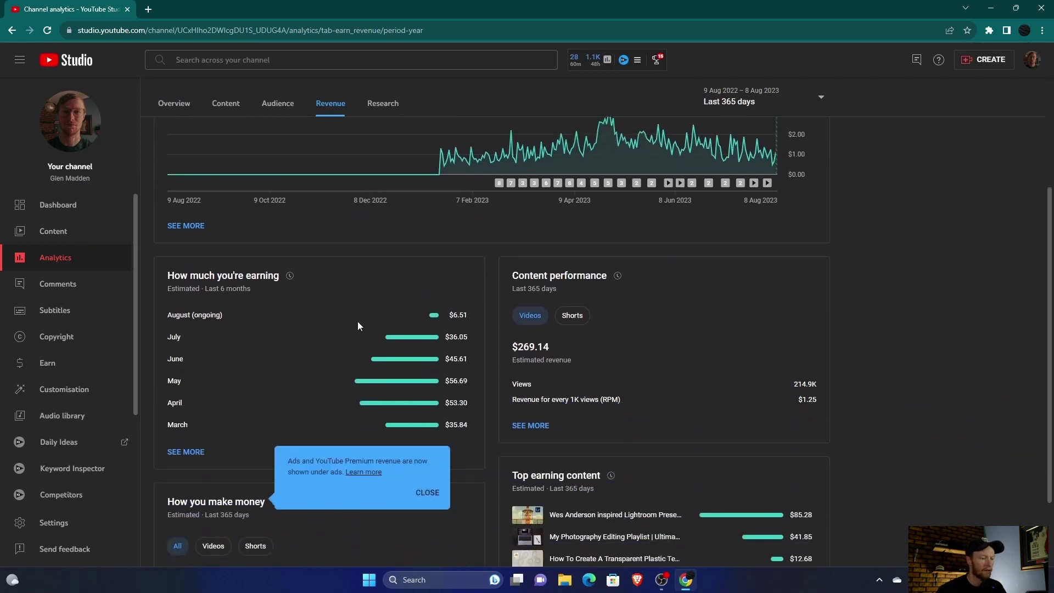
{"action": "left_click", "coordinate": [181, 451]}
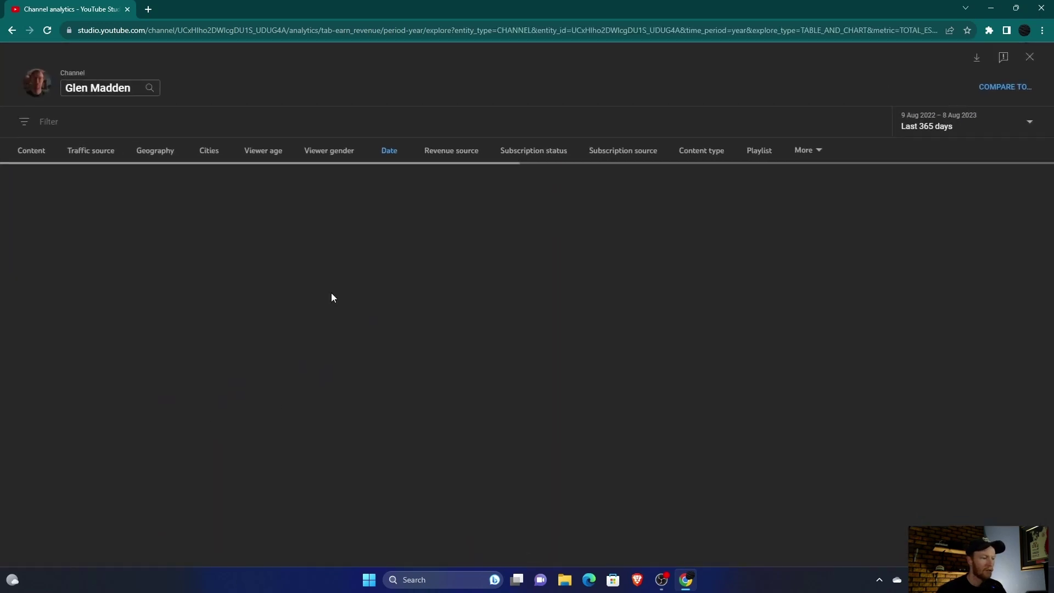
{"action": "scroll", "coordinate": [251, 321], "scroll_direction": "down", "scroll_amount": 1}
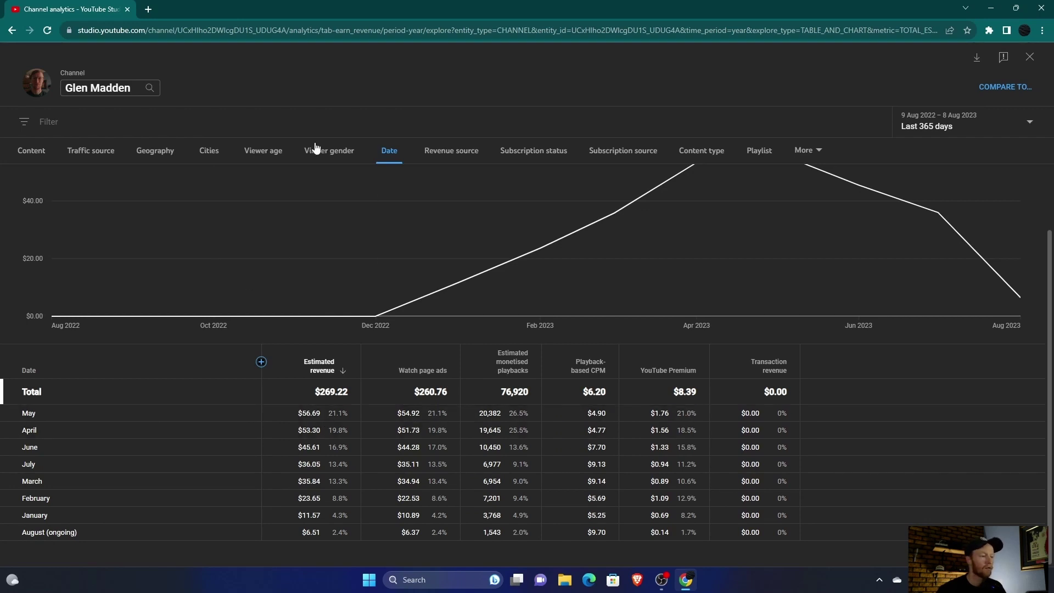
Leave the detailed monthly view for the Revenue overview with its $1.25 RPM.
{"action": "left_click", "coordinate": [1030, 57]}
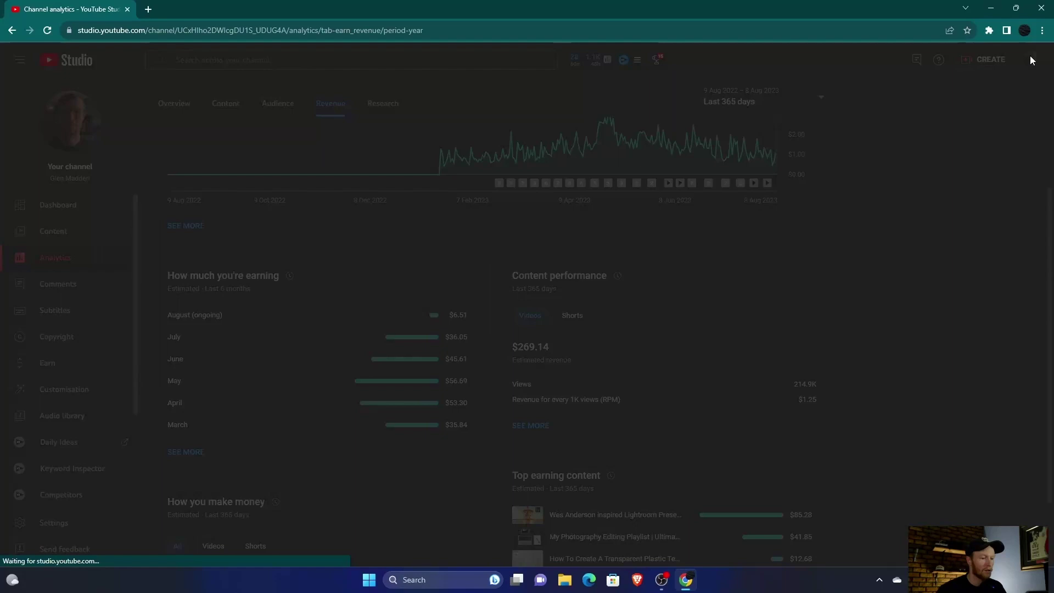
{"action": "scroll", "coordinate": [396, 309], "scroll_direction": "down", "scroll_amount": 2}
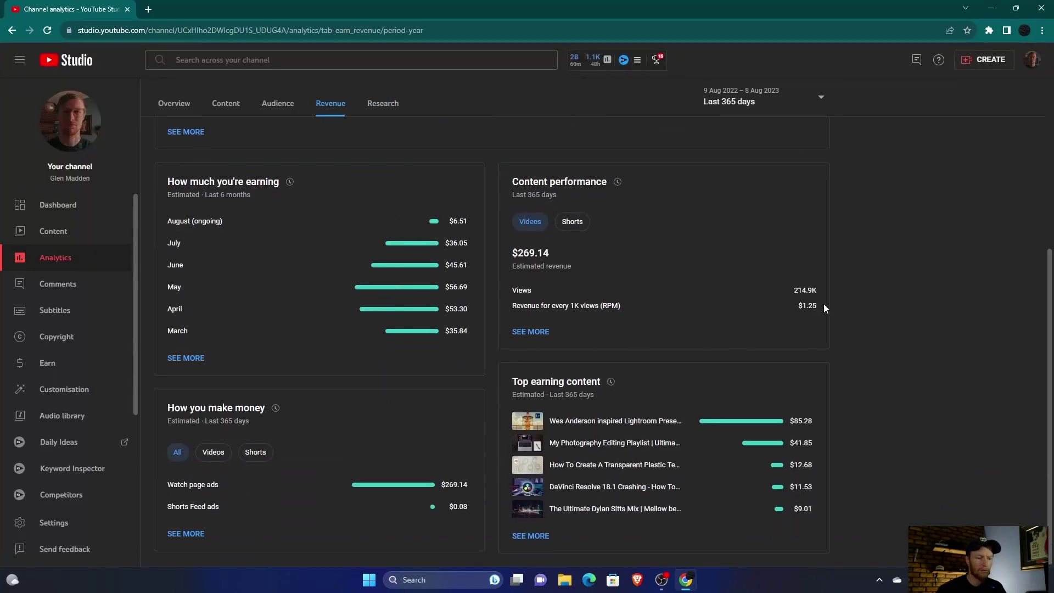
{"action": "left_click", "coordinate": [530, 332]}
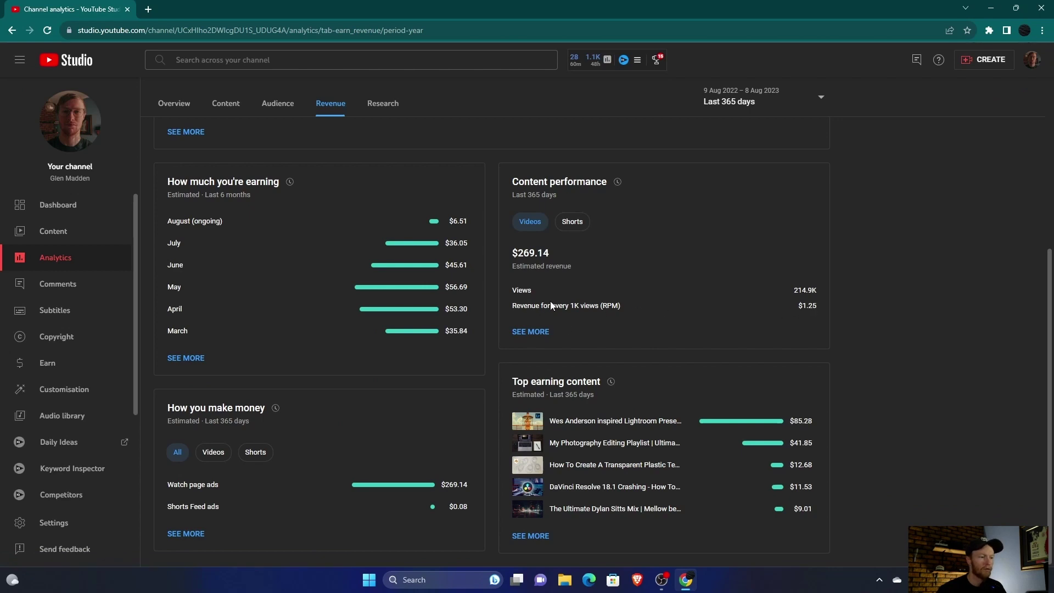
{"action": "scroll", "coordinate": [550, 301], "scroll_direction": "up", "scroll_amount": 3}
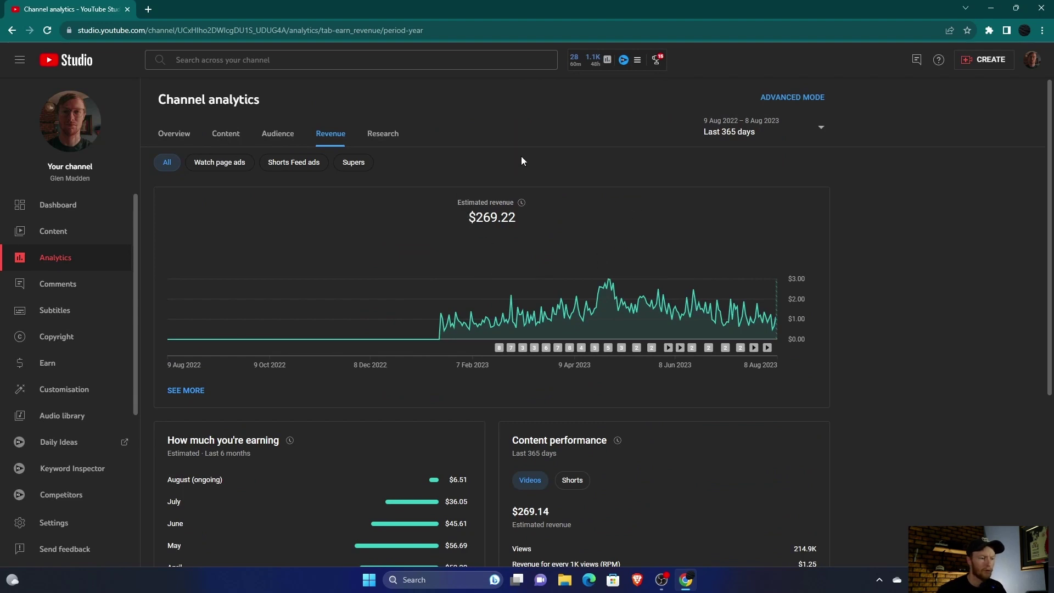
{"action": "mouse_move", "coordinate": [492, 210]}
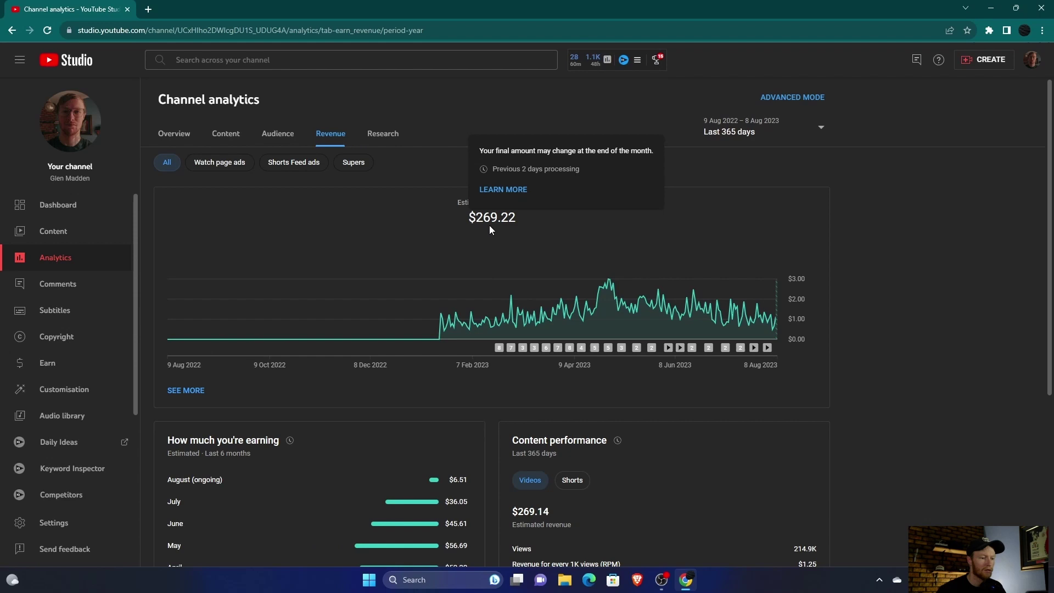
{"action": "scroll", "coordinate": [448, 287], "scroll_direction": "down", "scroll_amount": 3}
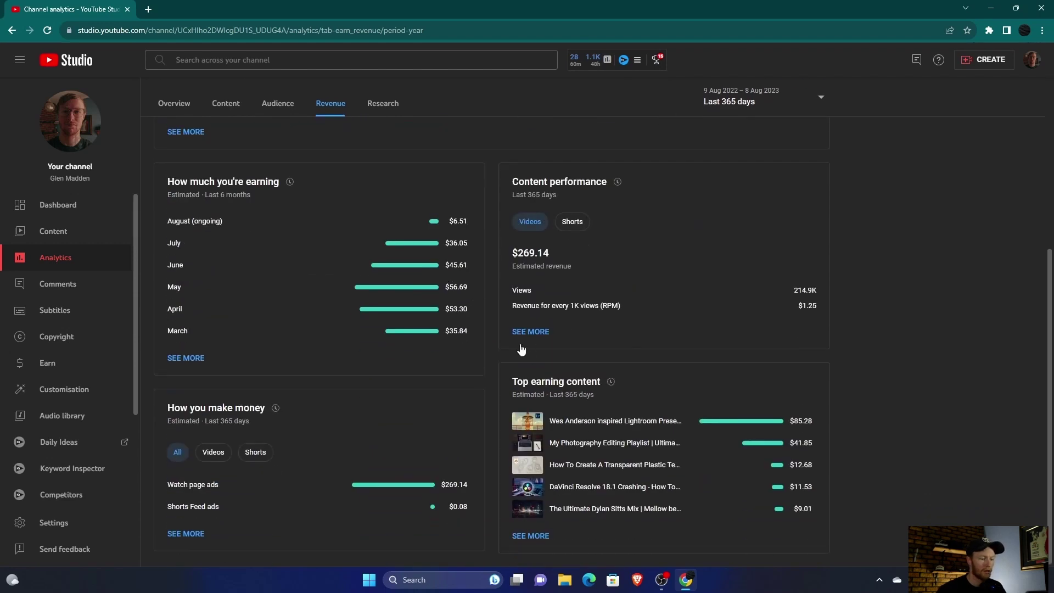
Open the advanced per-video revenue table from Content performance.
{"action": "left_click", "coordinate": [528, 536]}
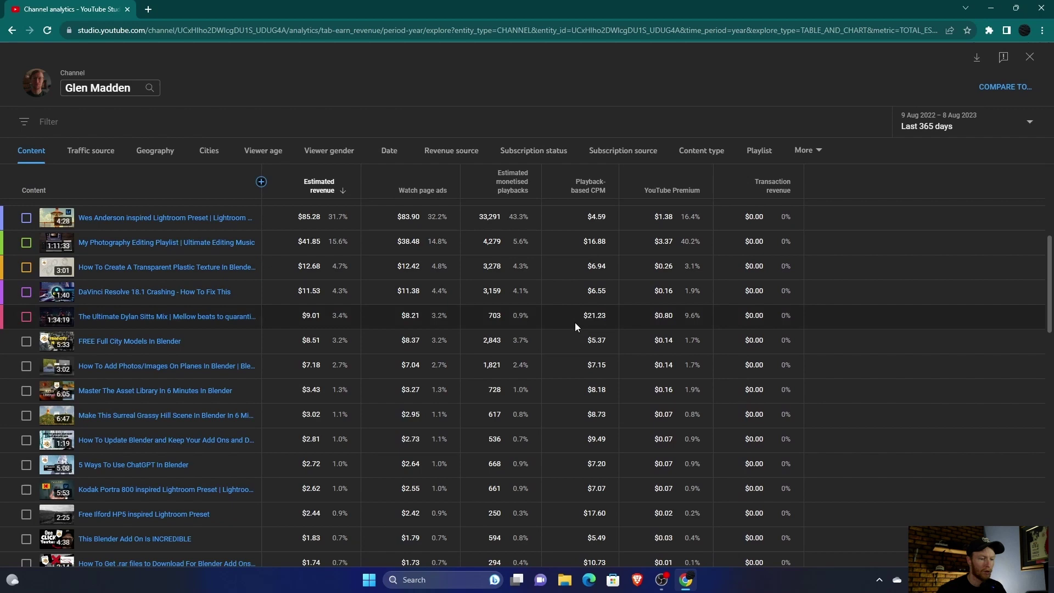
{"action": "scroll", "coordinate": [311, 430], "scroll_direction": "down", "scroll_amount": 3}
{"action": "scroll", "coordinate": [312, 428], "scroll_direction": "down", "scroll_amount": 2}
{"action": "scroll", "coordinate": [312, 425], "scroll_direction": "down", "scroll_amount": 3}
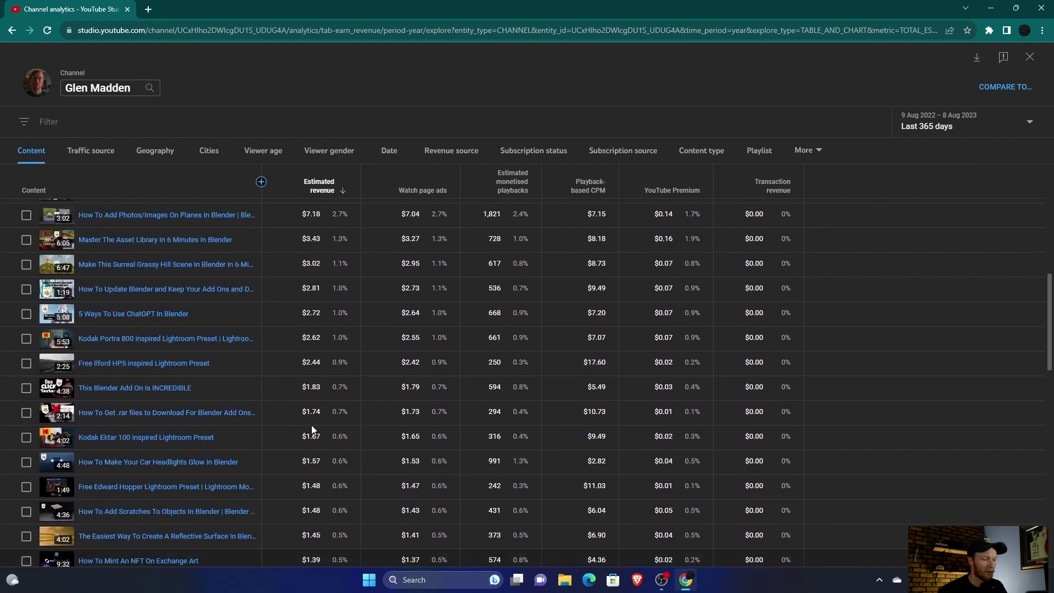
{"action": "scroll", "coordinate": [312, 426], "scroll_direction": "down", "scroll_amount": 3}
{"action": "scroll", "coordinate": [312, 425], "scroll_direction": "down", "scroll_amount": 3}
{"action": "scroll", "coordinate": [312, 425], "scroll_direction": "up", "scroll_amount": 5}
{"action": "scroll", "coordinate": [312, 425], "scroll_direction": "up", "scroll_amount": 5}
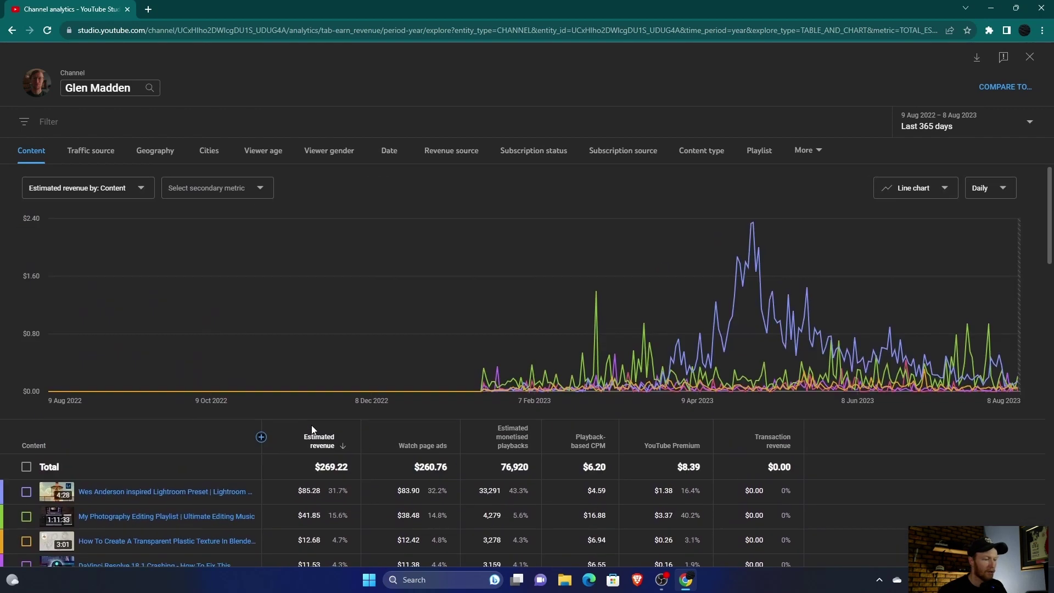